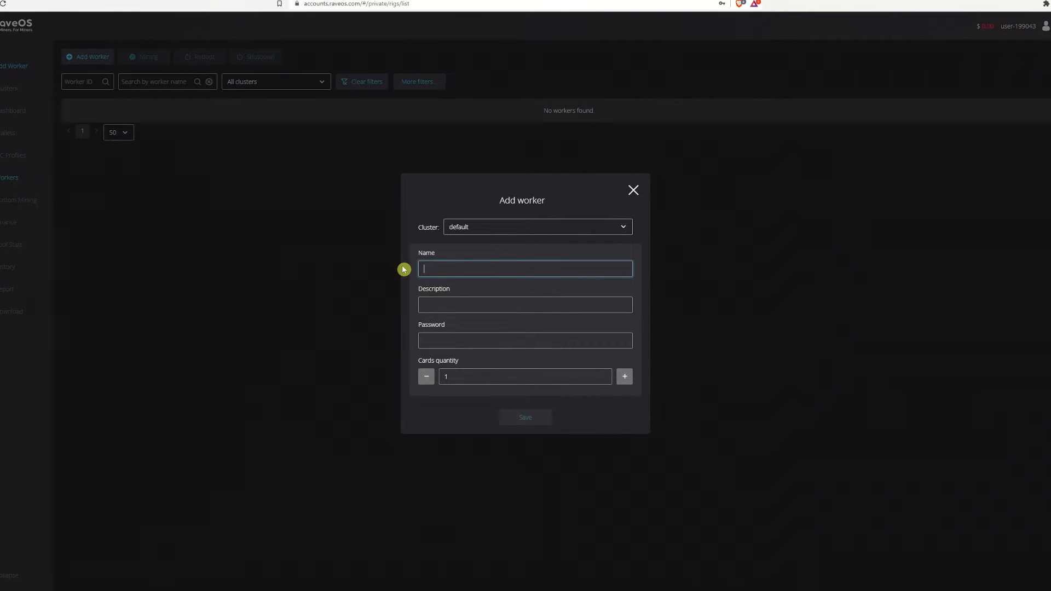
Step: Enter 'Rig1' as the new worker's name in the Name field
type("R")
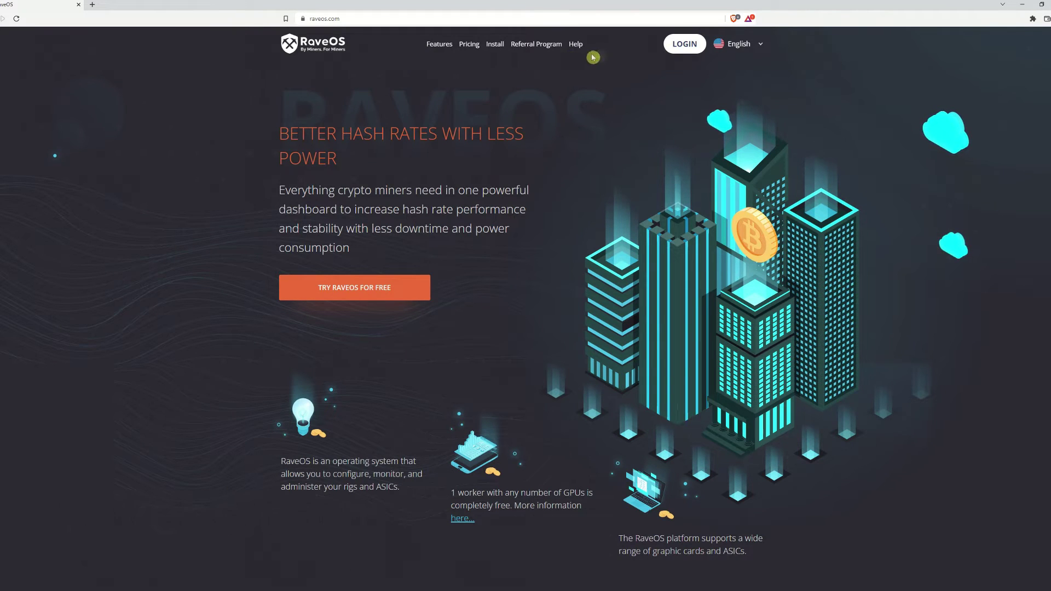
Step: Register a RaveOS account with an e-mail and matching password, agree to the terms, and submit
left_click(682, 43)
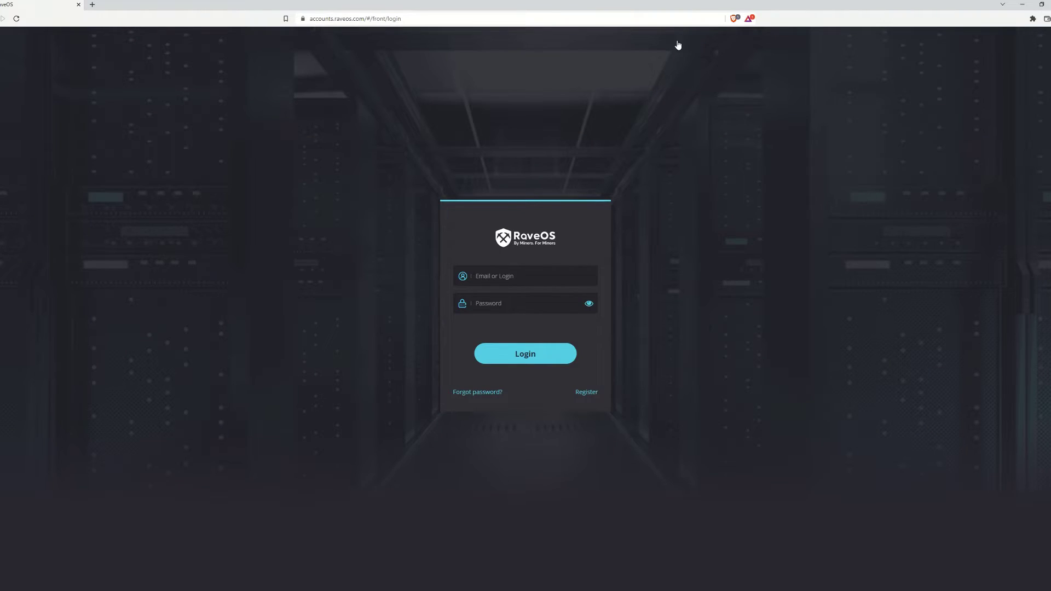
left_click(602, 213)
left_click(586, 392)
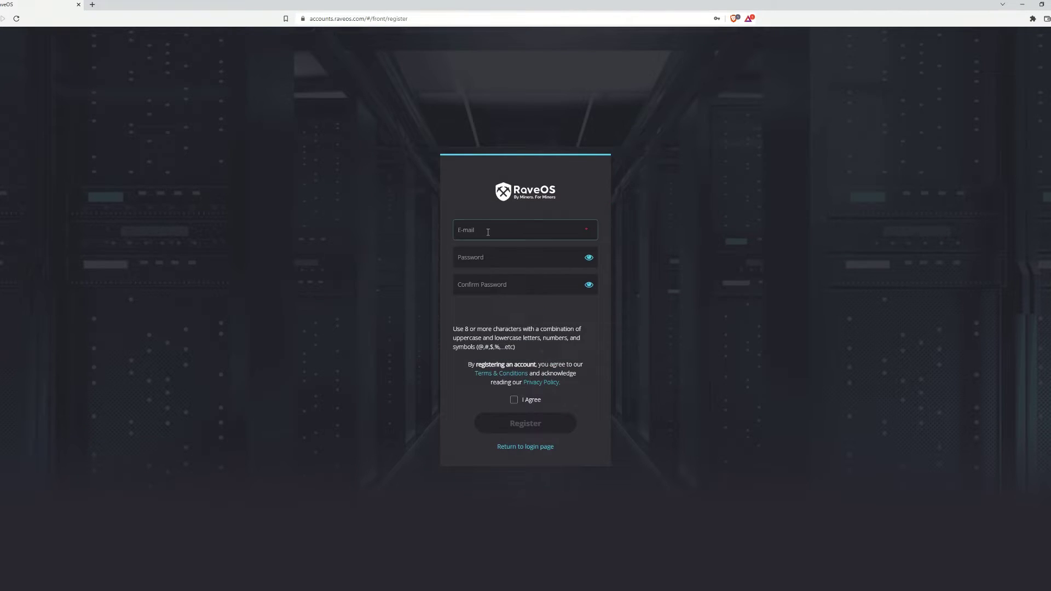
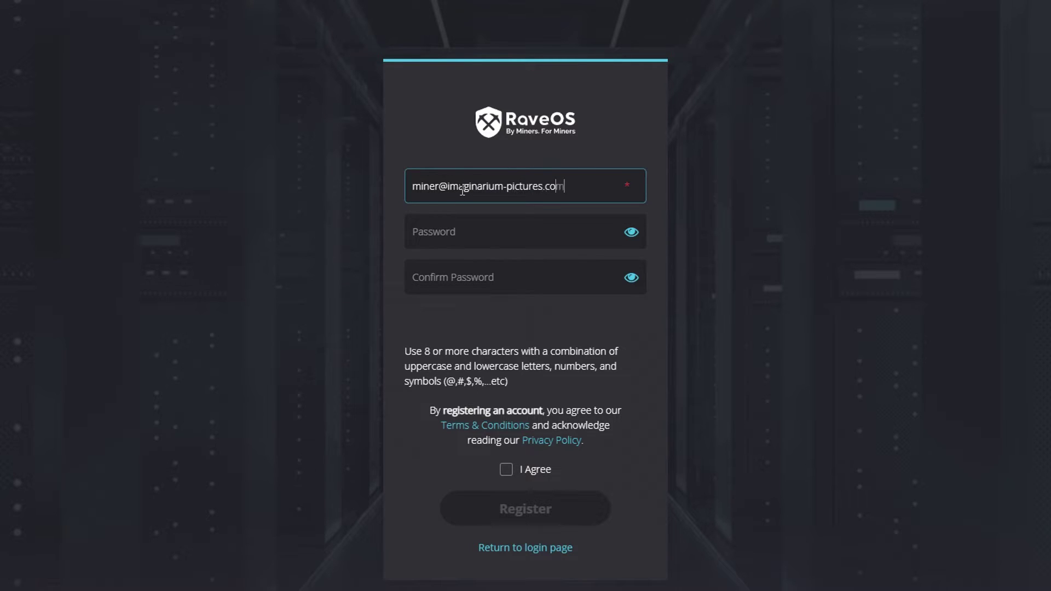
type("p")
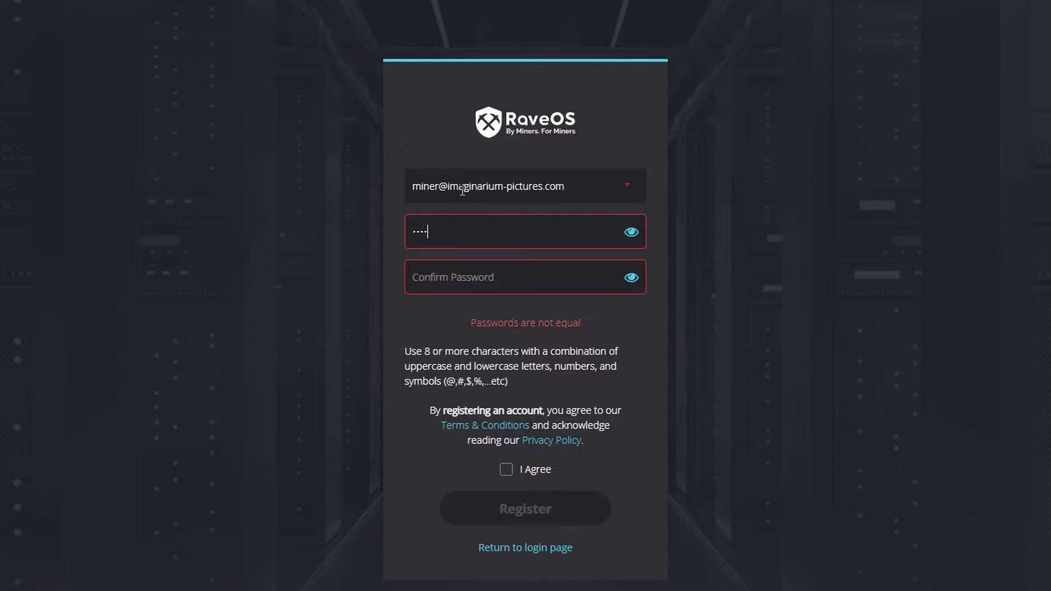
type("s")
key("Tab")
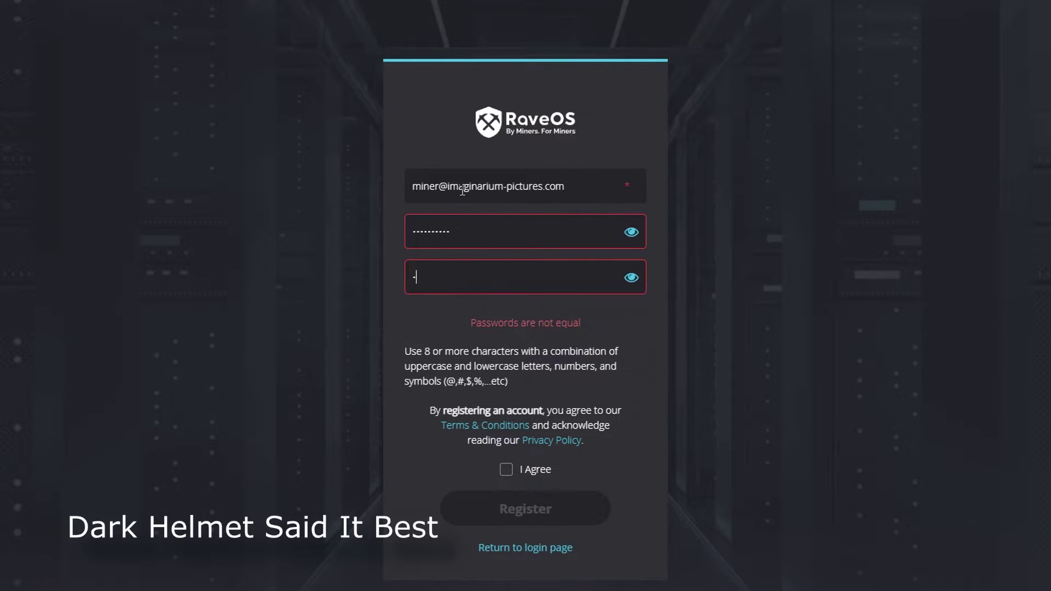
type("s")
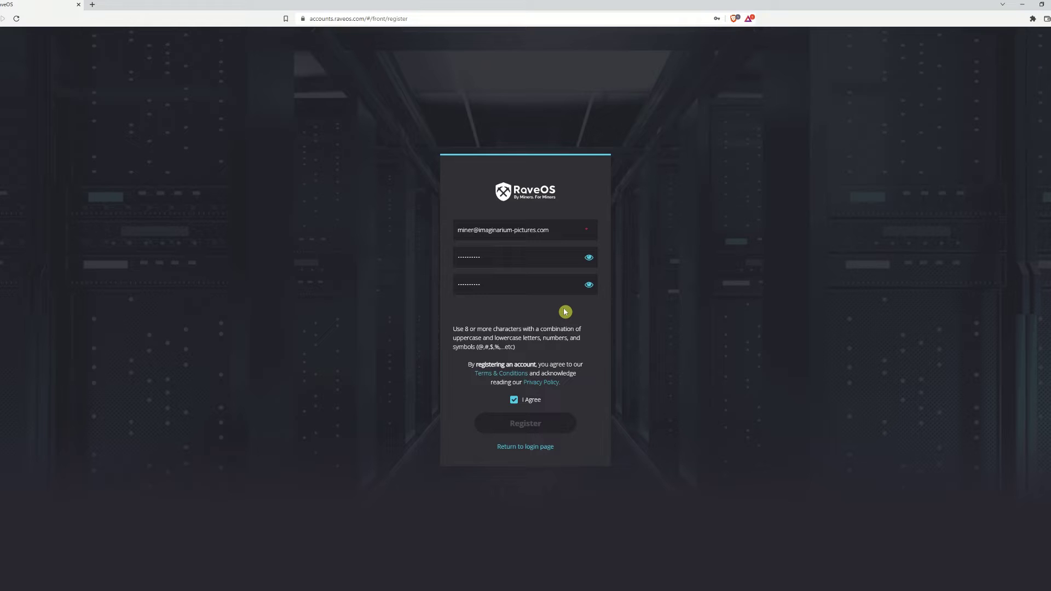
left_click(699, 98)
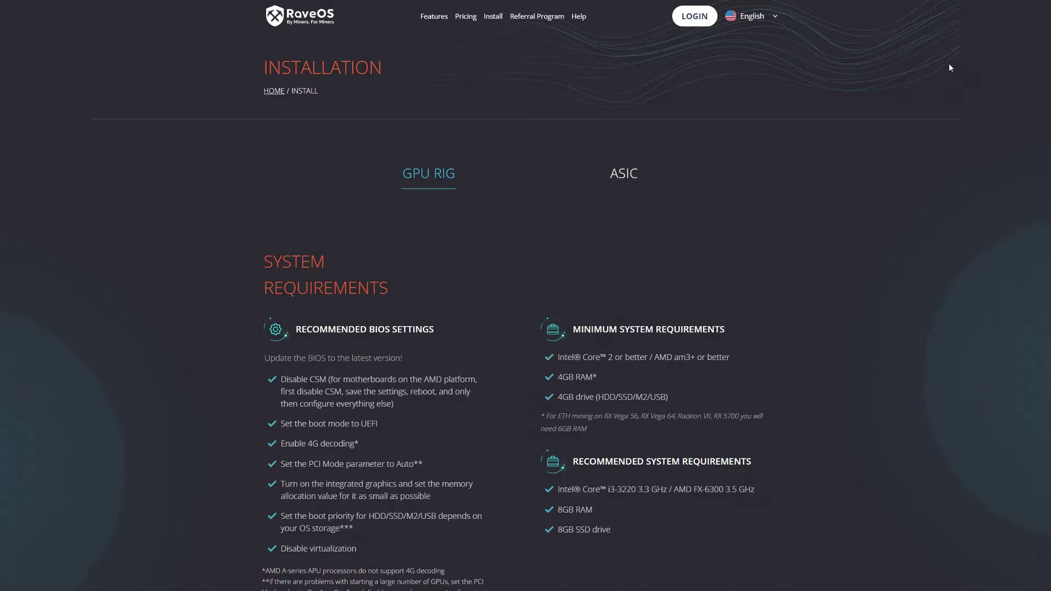
Step: Scroll down the Install page to the Prepare your OS drive section
scroll(950, 73, "down", 12)
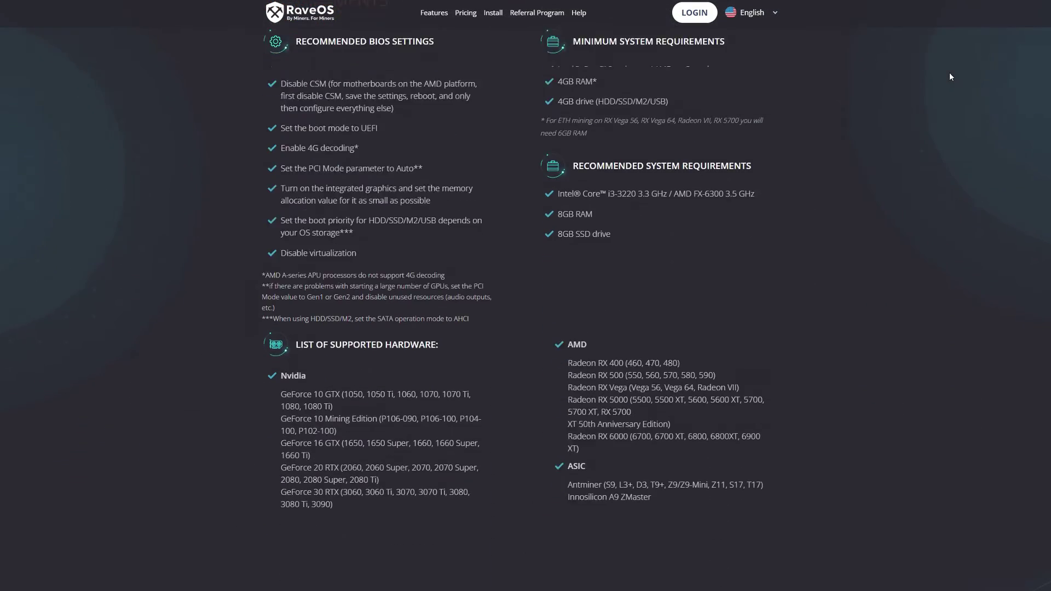
scroll(953, 86, "down", 7)
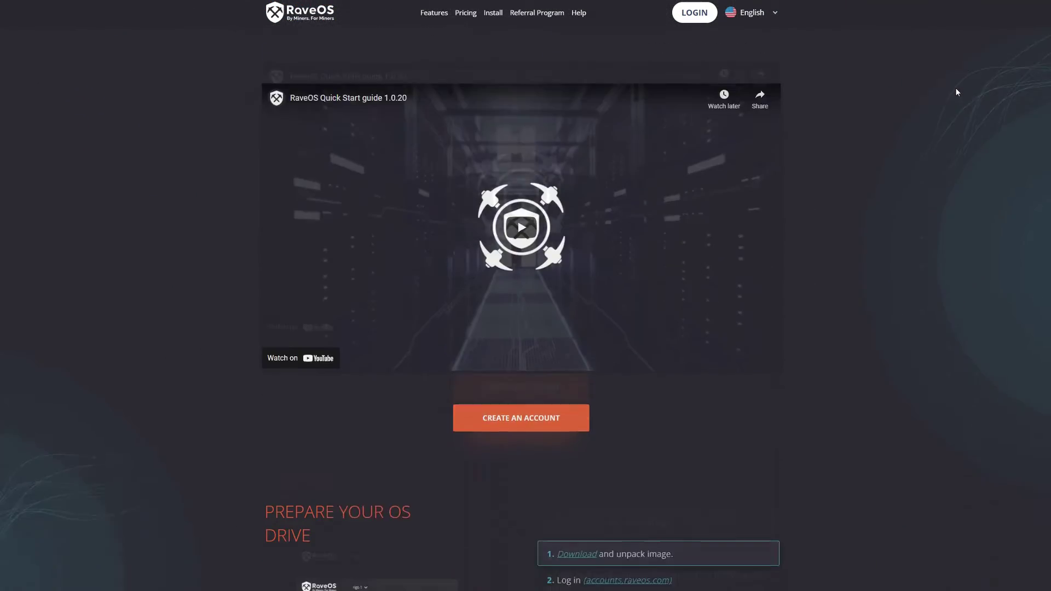
scroll(959, 93, "down", 5)
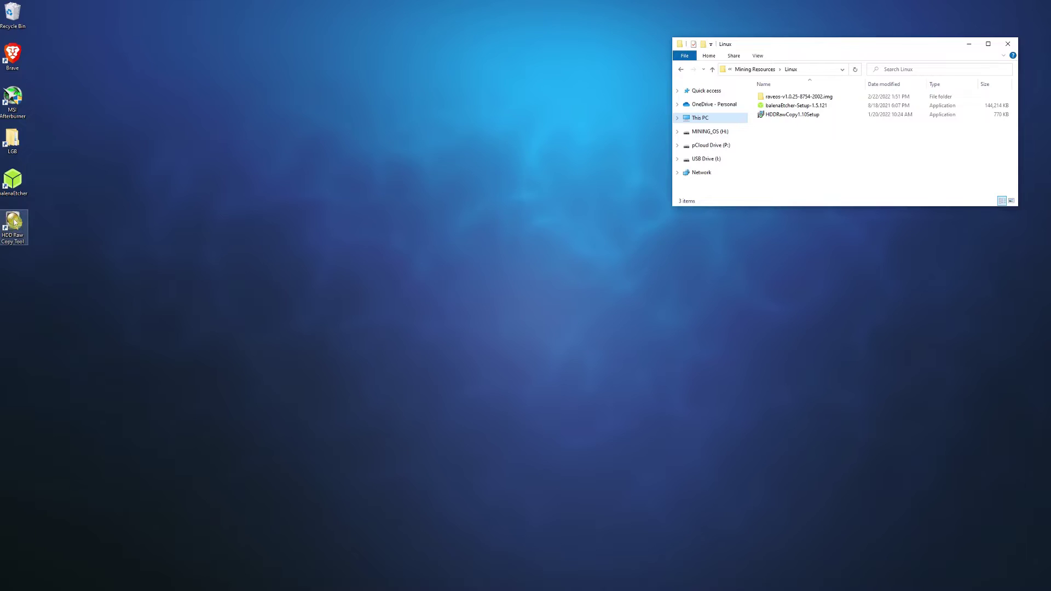
Step: Launch HDD Raw Copy Tool and load raveos-v1.0.25.img as the source image
double_click(15, 222)
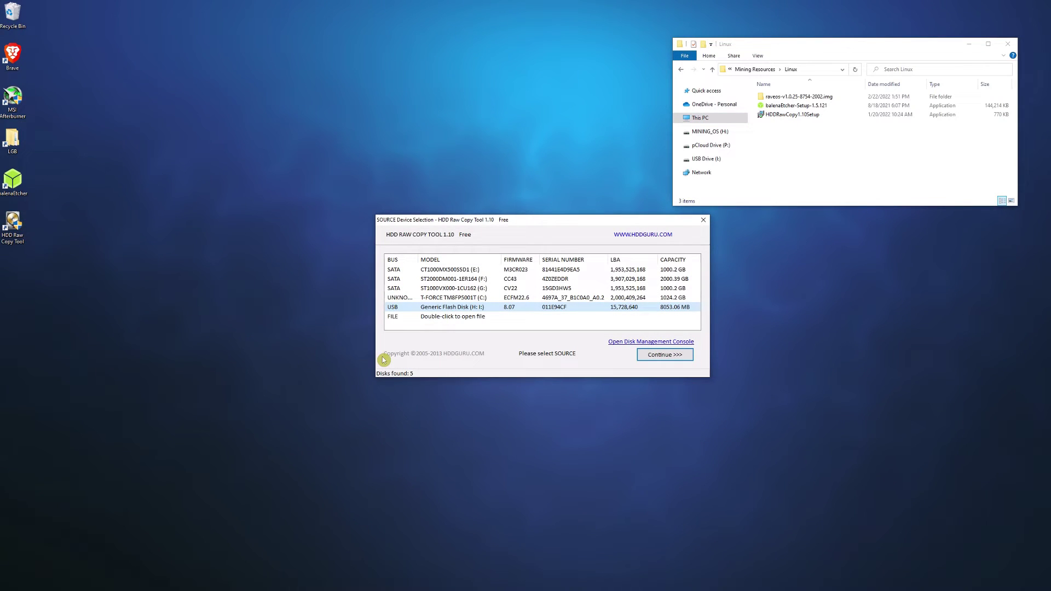
double_click(442, 316)
left_click(493, 289)
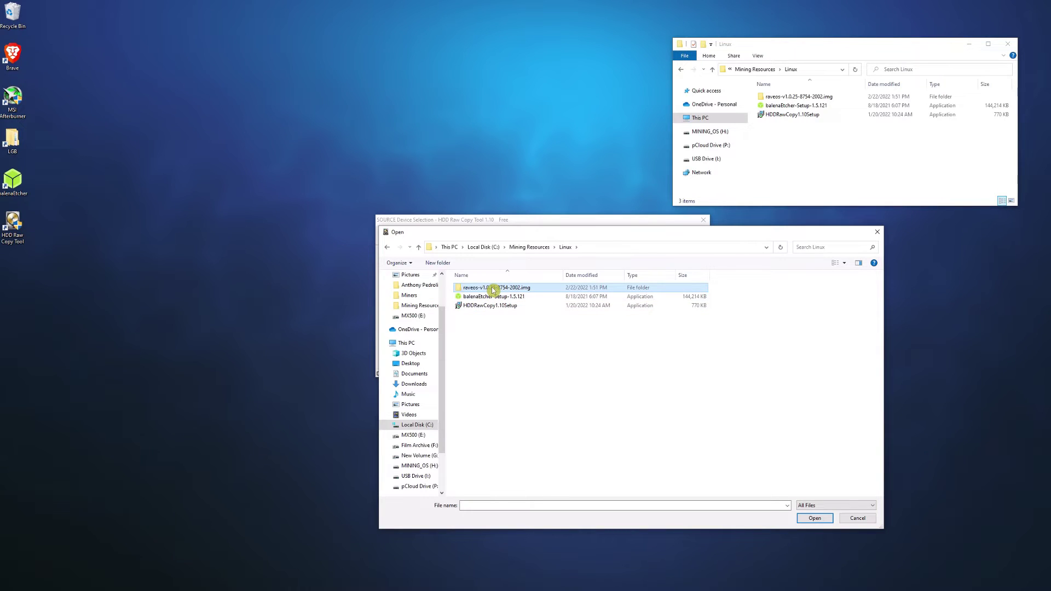
double_click(493, 290)
left_click(493, 290)
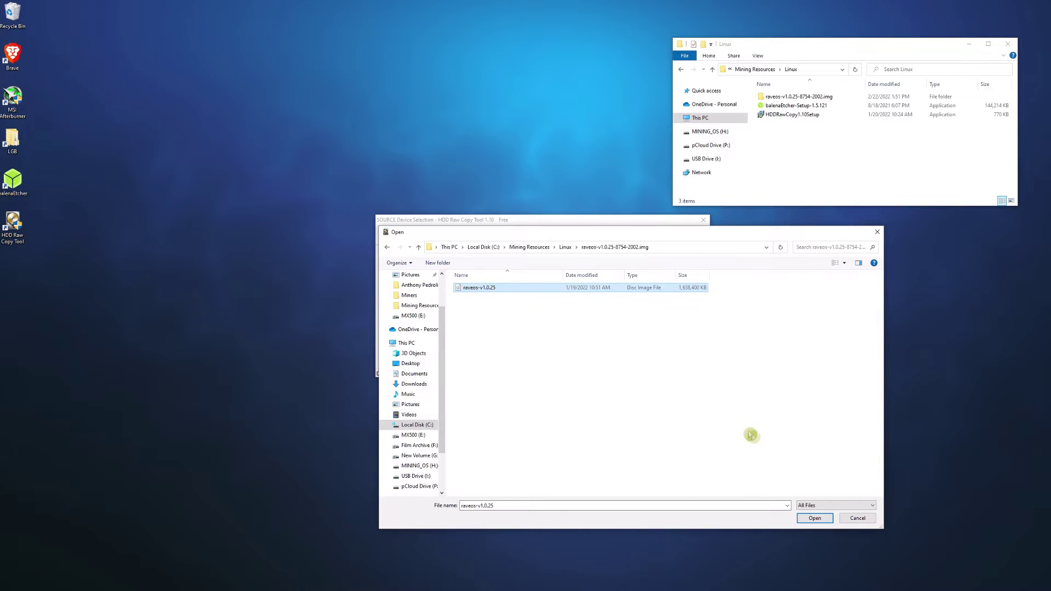
left_click(816, 519)
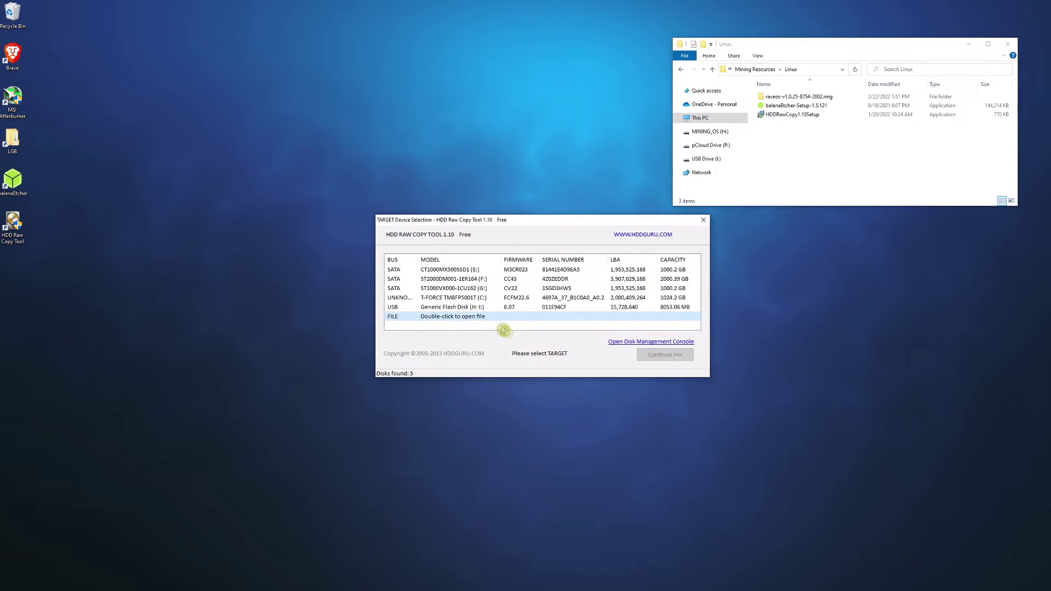
Step: Write the image to the USB Generic Flash Disk, confirming the overwrite
left_click(469, 312)
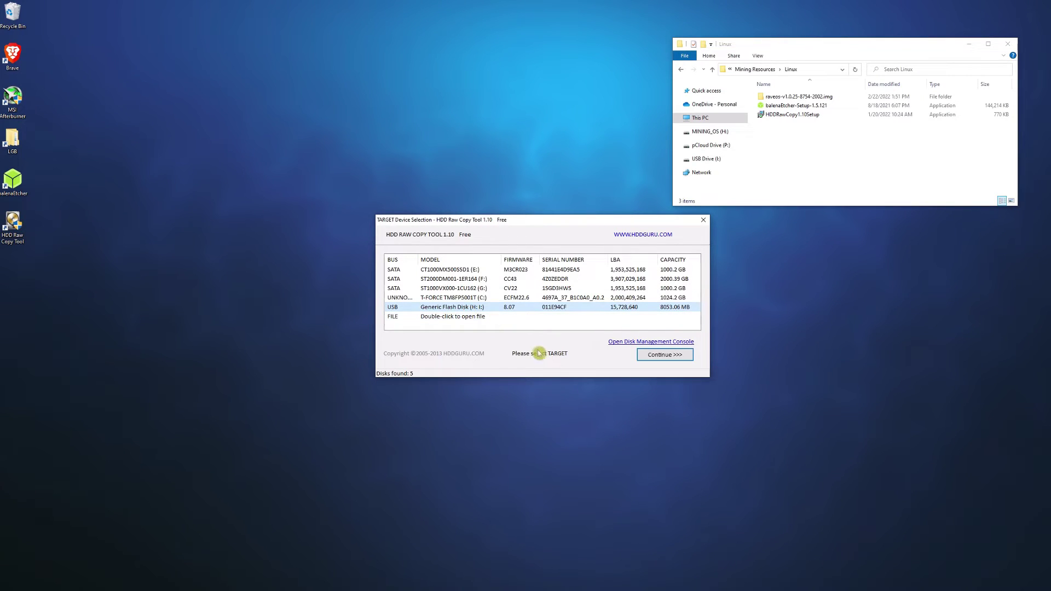
left_click(660, 359)
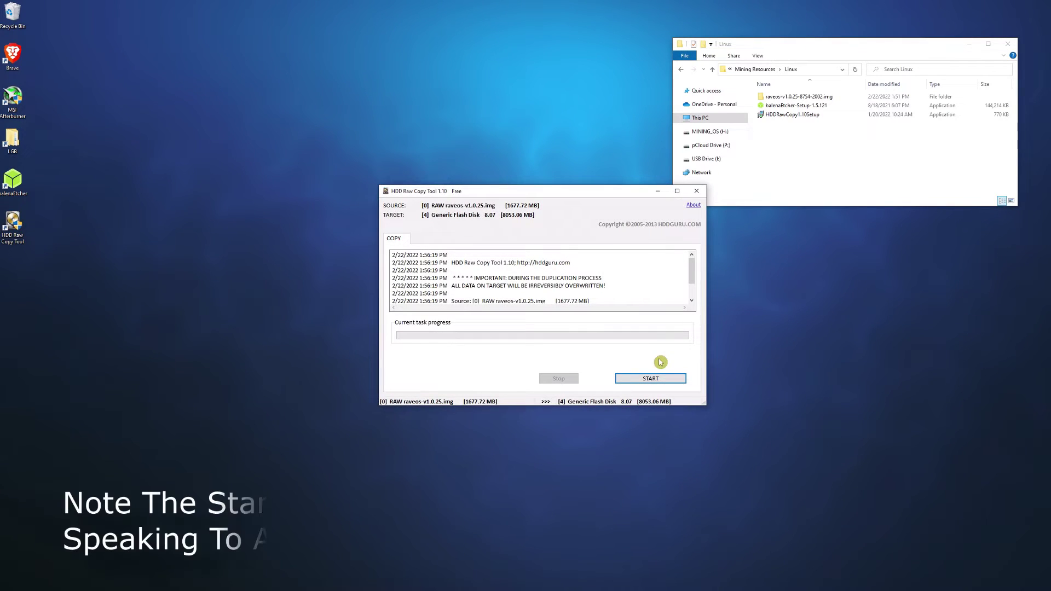
left_click(661, 380)
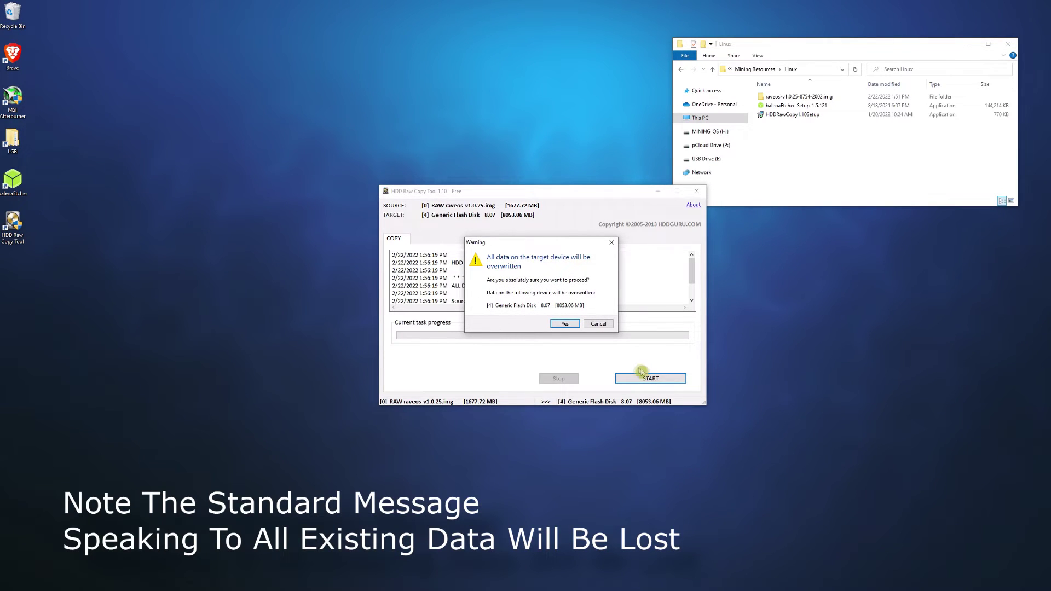
left_click(569, 327)
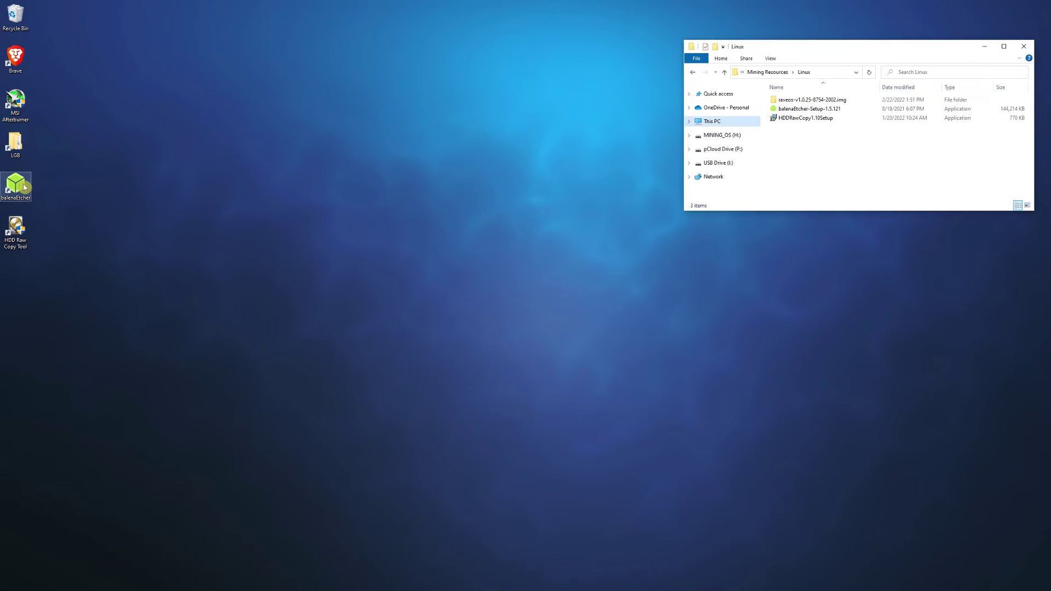
Step: Launch balenaEtcher and load the raveos-v1.0.25.img image for flashing
double_click(25, 188)
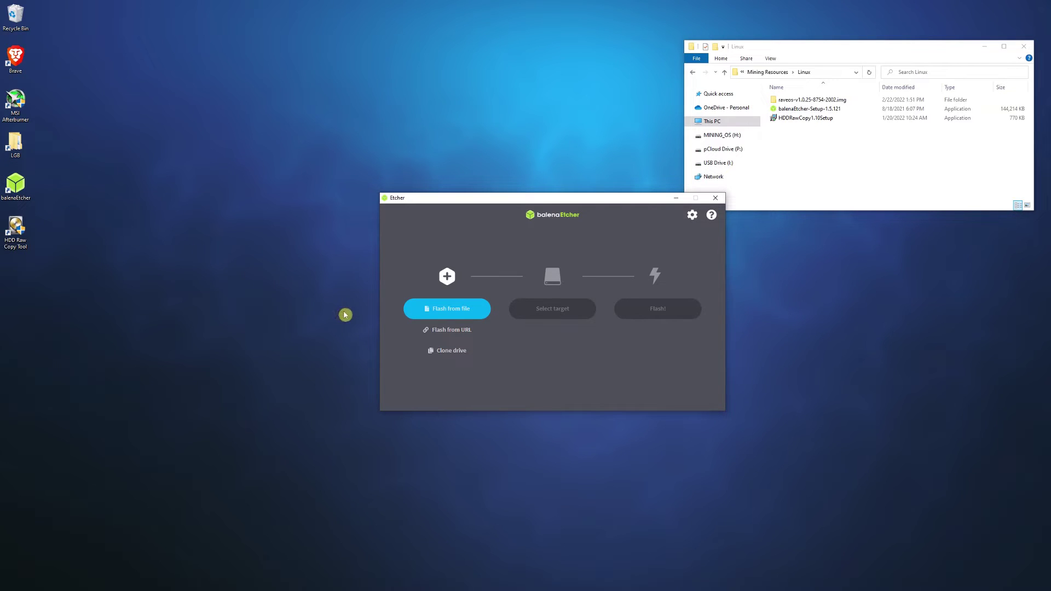
left_click(430, 314)
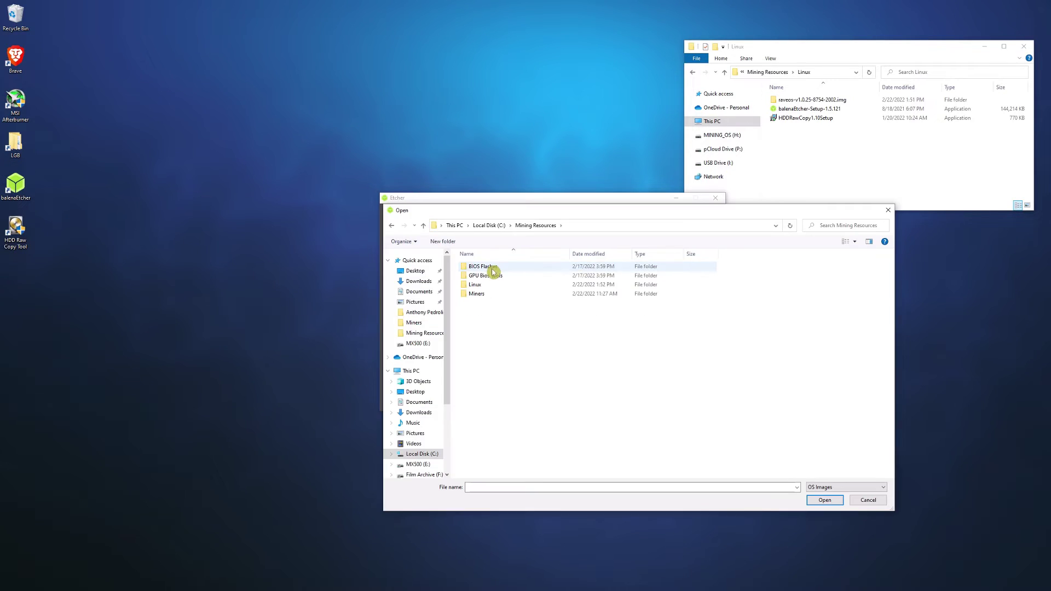
double_click(490, 284)
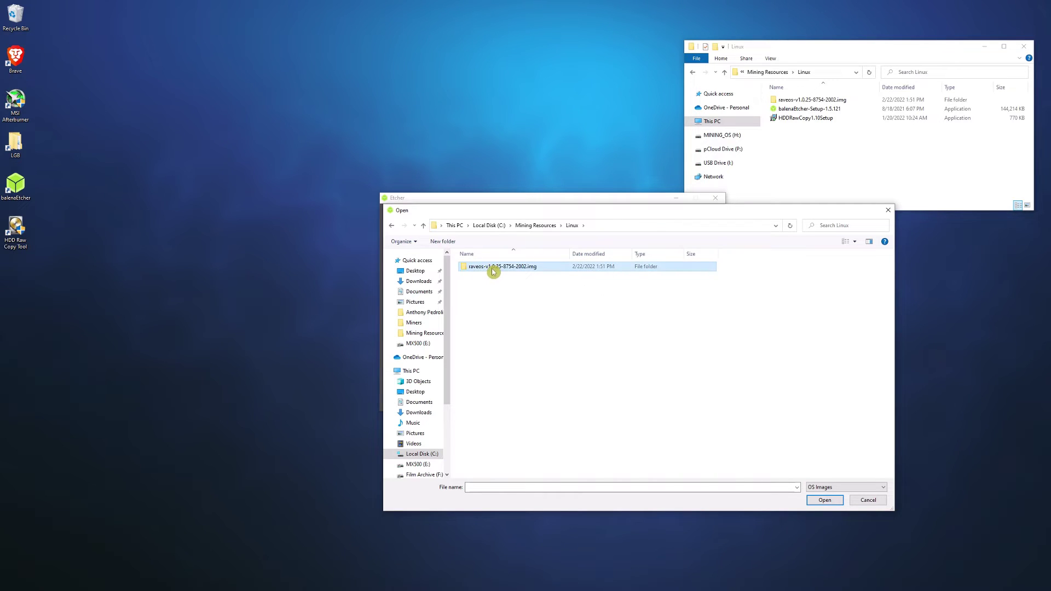
double_click(492, 269)
double_click(493, 271)
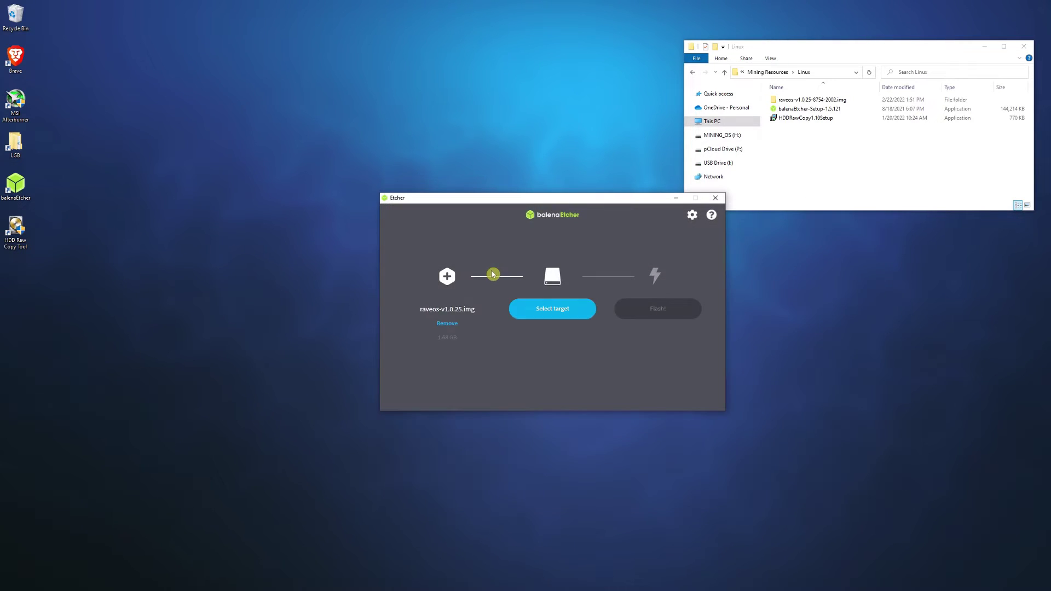
Step: Flash the image onto the 128 GB HDD USB Device, confirming the overwrite
left_click(528, 309)
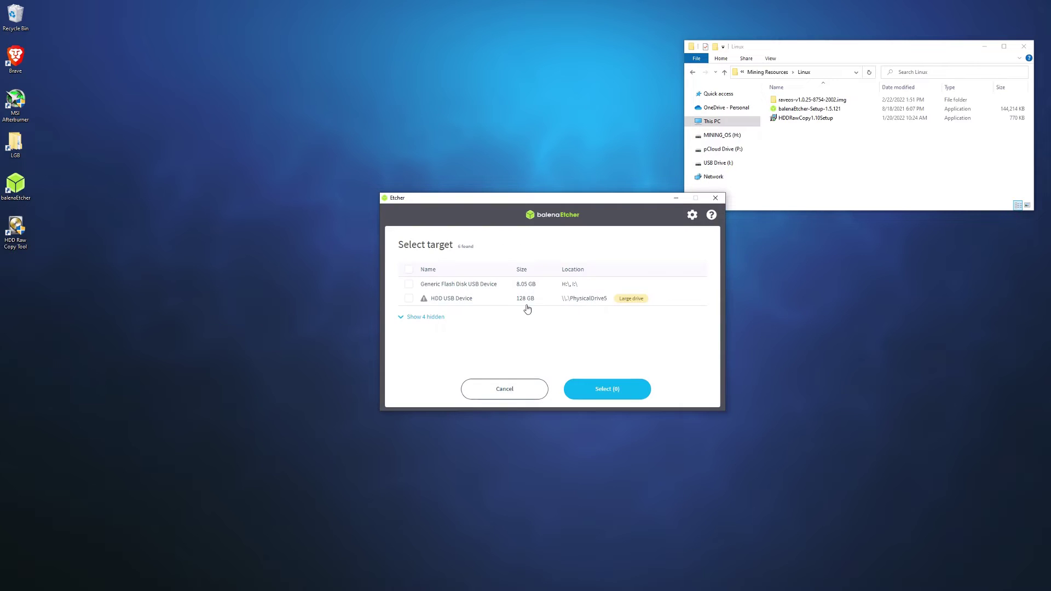
left_click(409, 299)
left_click(603, 391)
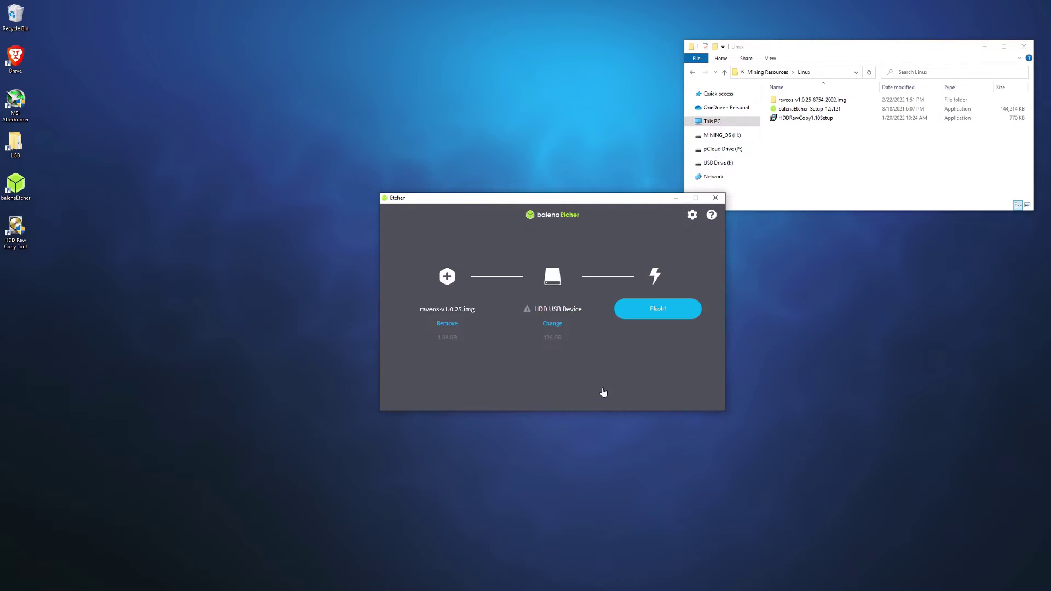
left_click(660, 314)
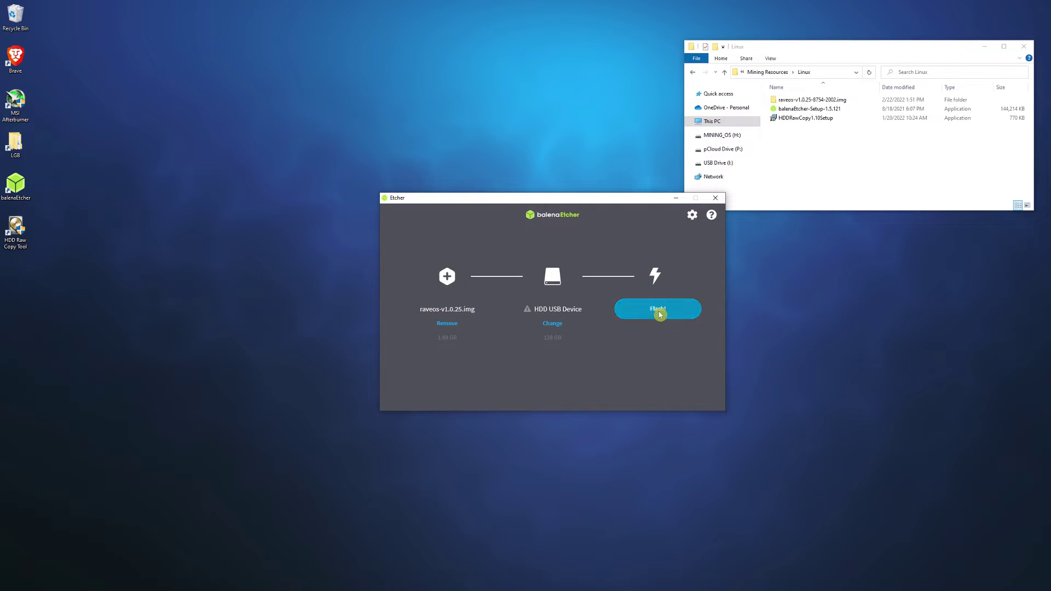
left_click(510, 389)
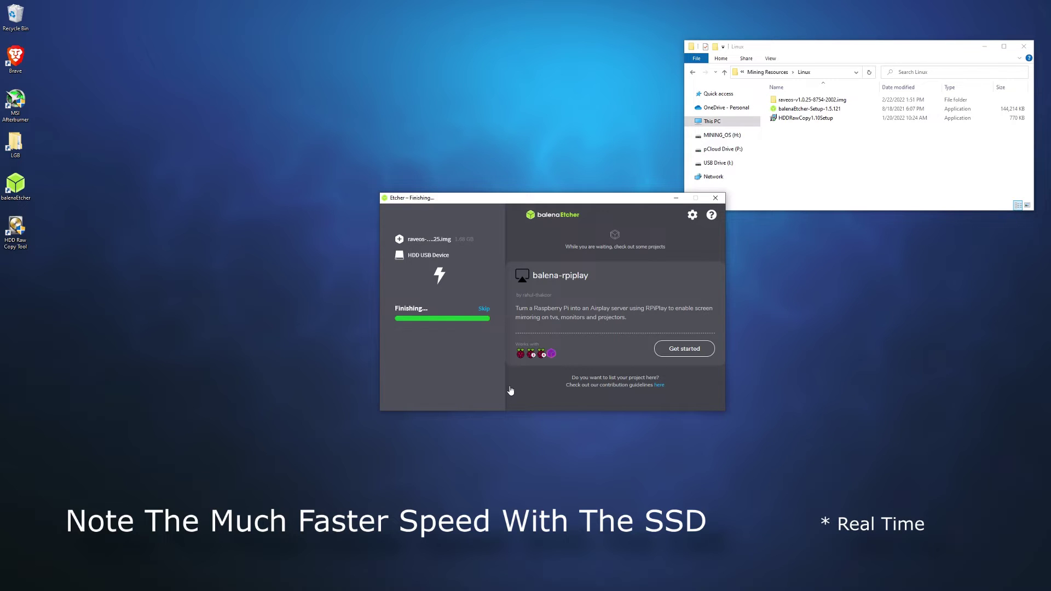
left_click(510, 390)
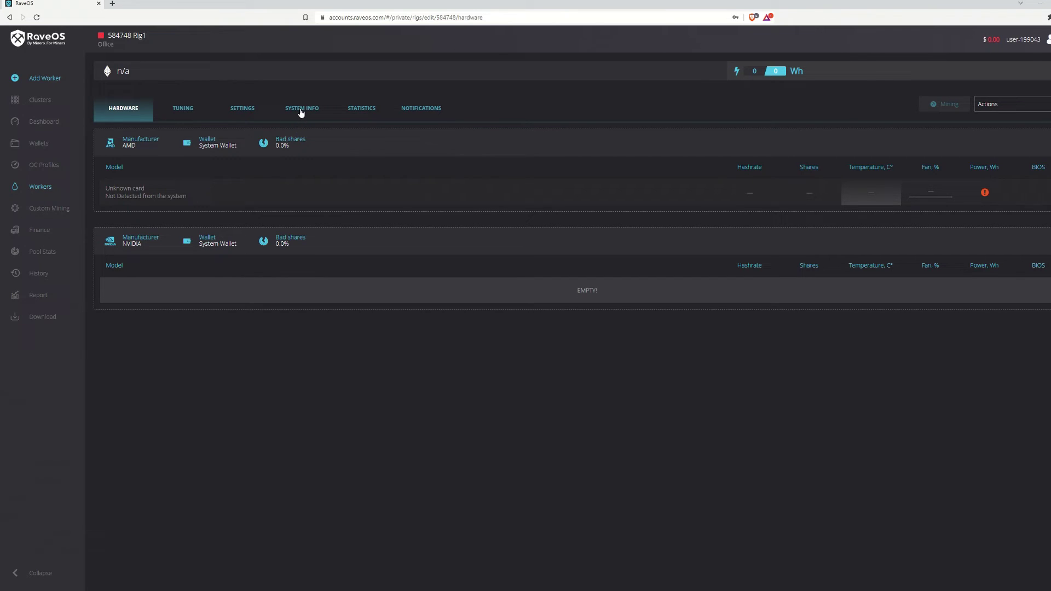
Step: Reveal Rig1's worker token on its System Info tab and copy it
left_click(301, 110)
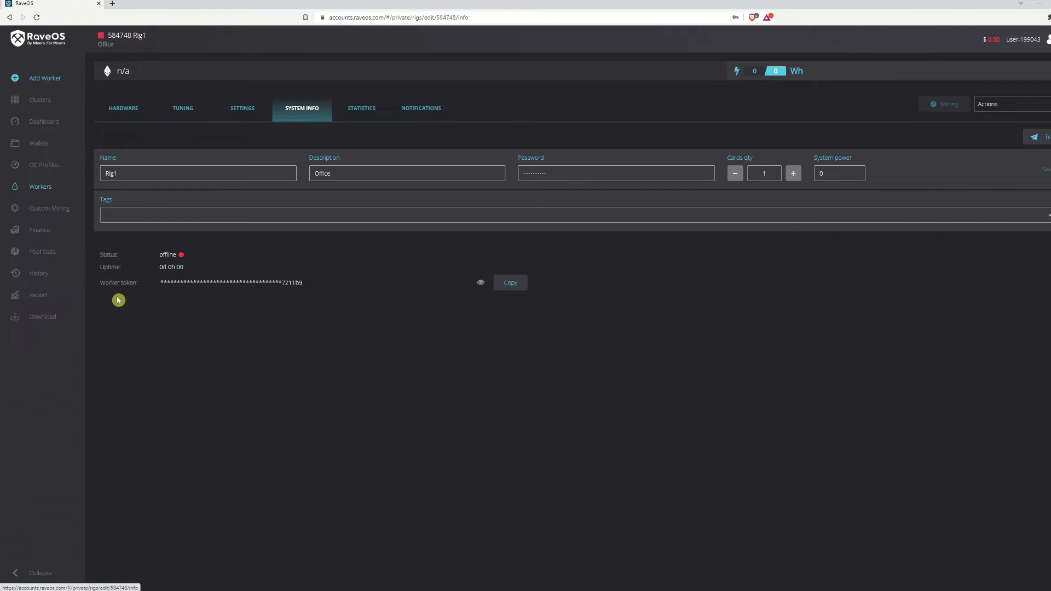
left_click(480, 283)
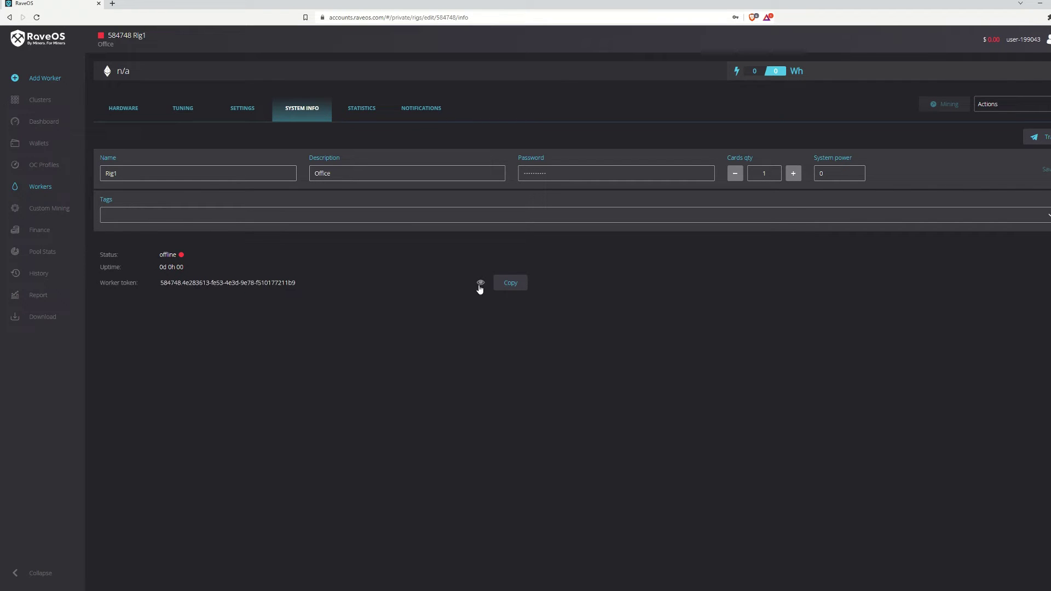
left_click(512, 286)
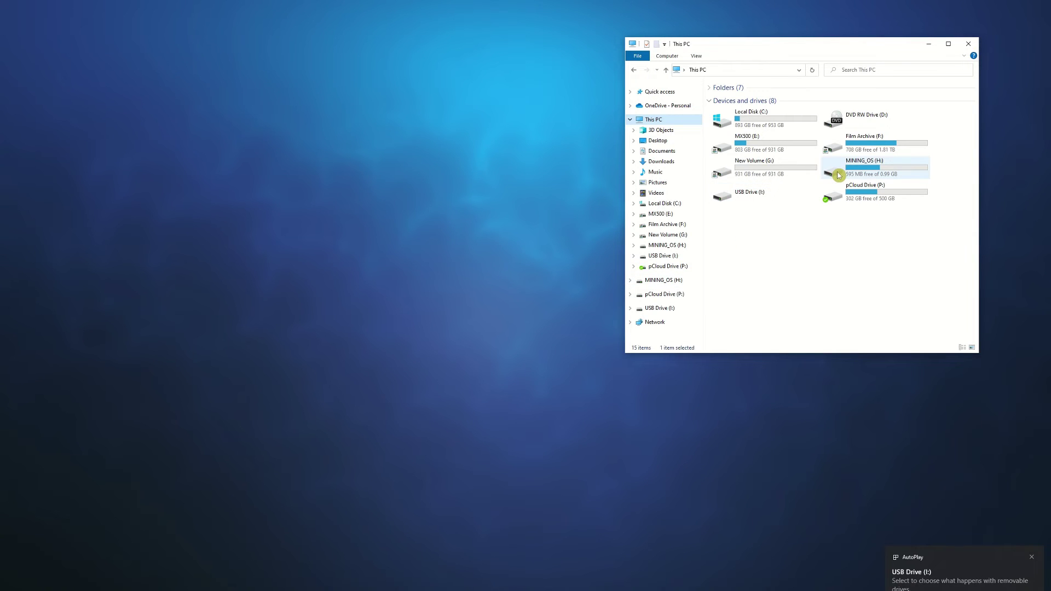
Step: Open the token file from MINING_OS (H:)\config with Notepad
double_click(839, 174)
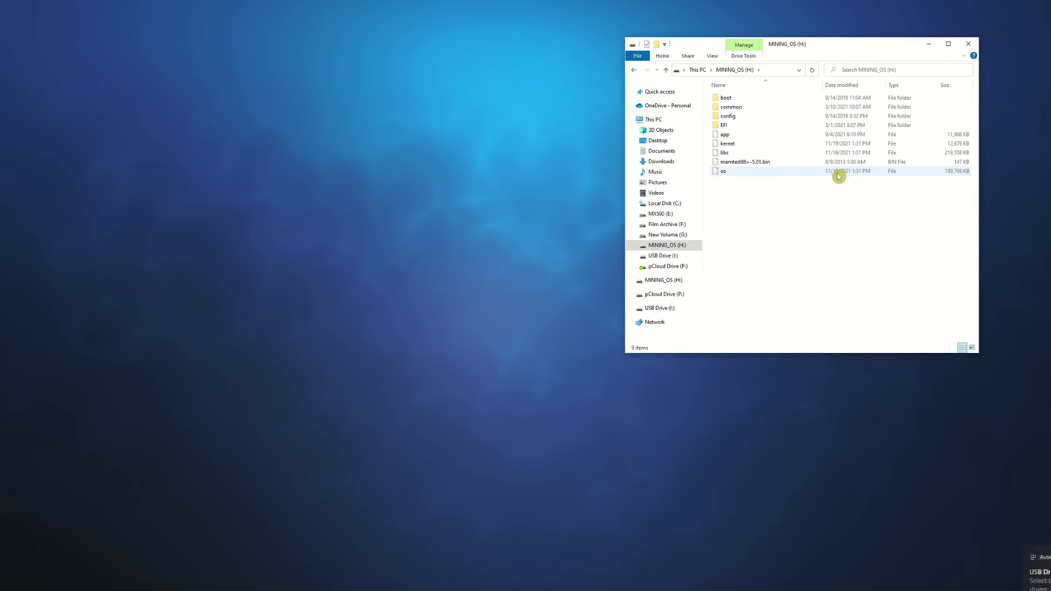
double_click(759, 120)
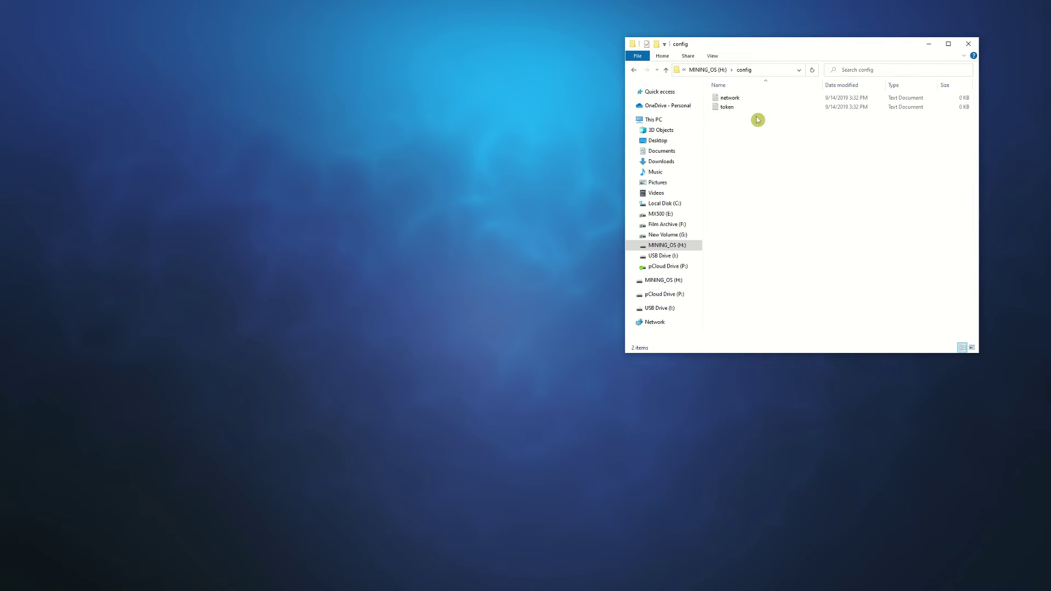
left_click(732, 111)
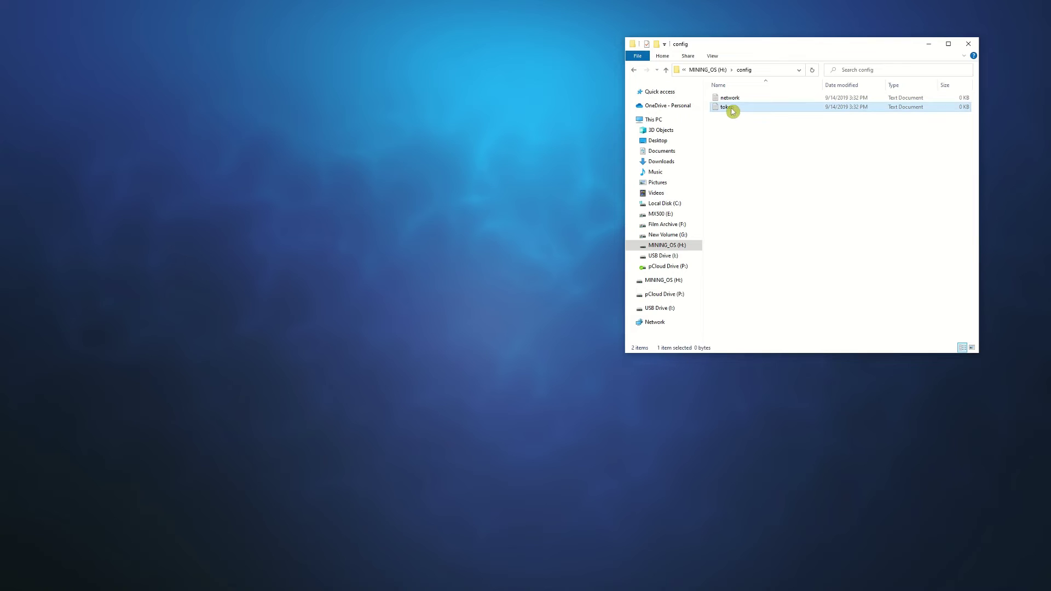
right_click(733, 111)
left_click(753, 138)
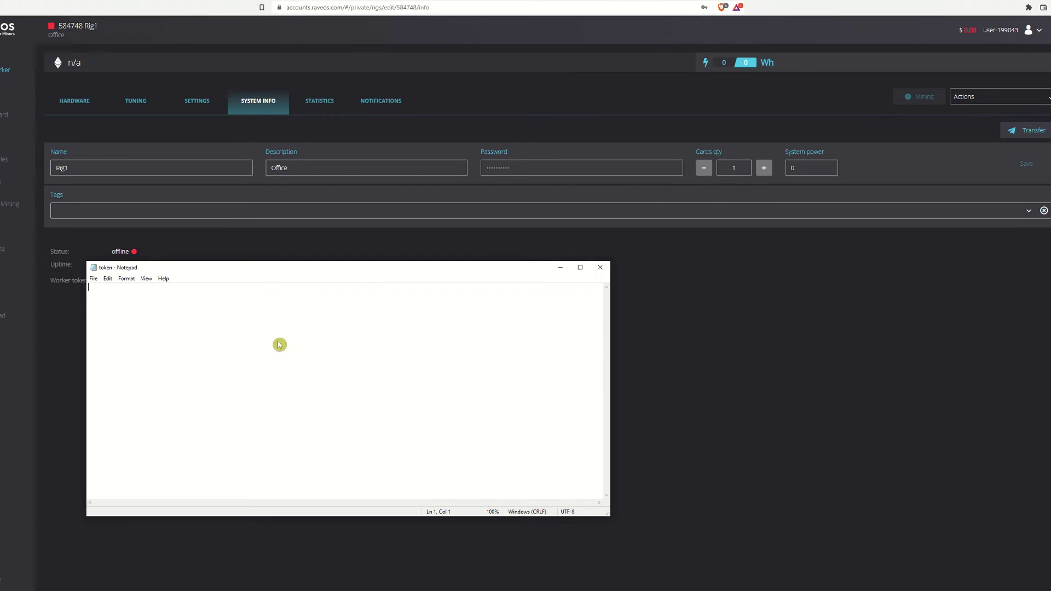
Step: Paste the worker token into the token file, then close Notepad saving the changes
right_click(279, 345)
left_click(300, 377)
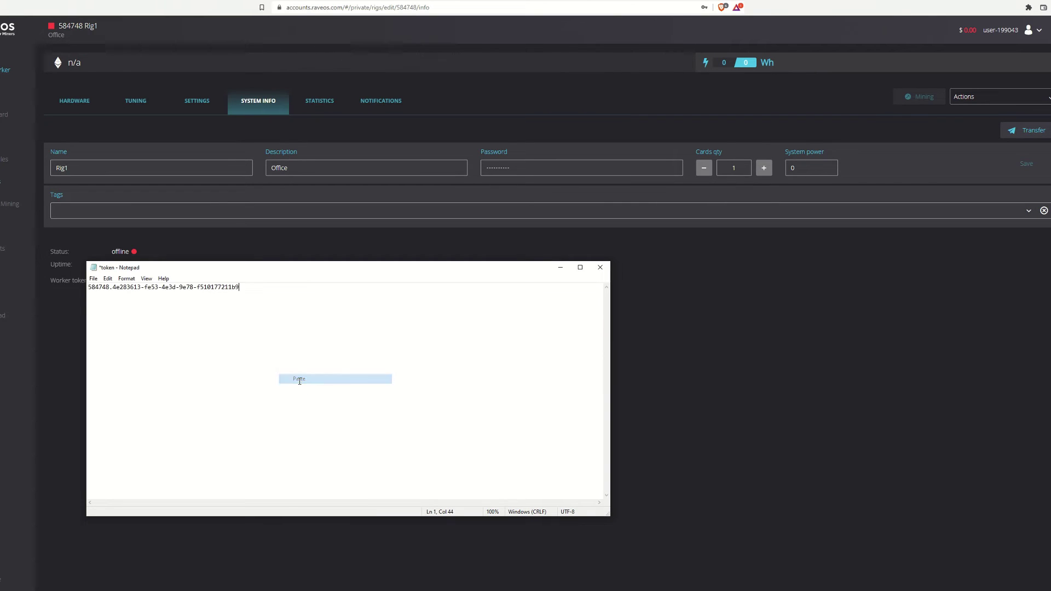
left_click(601, 271)
left_click(480, 303)
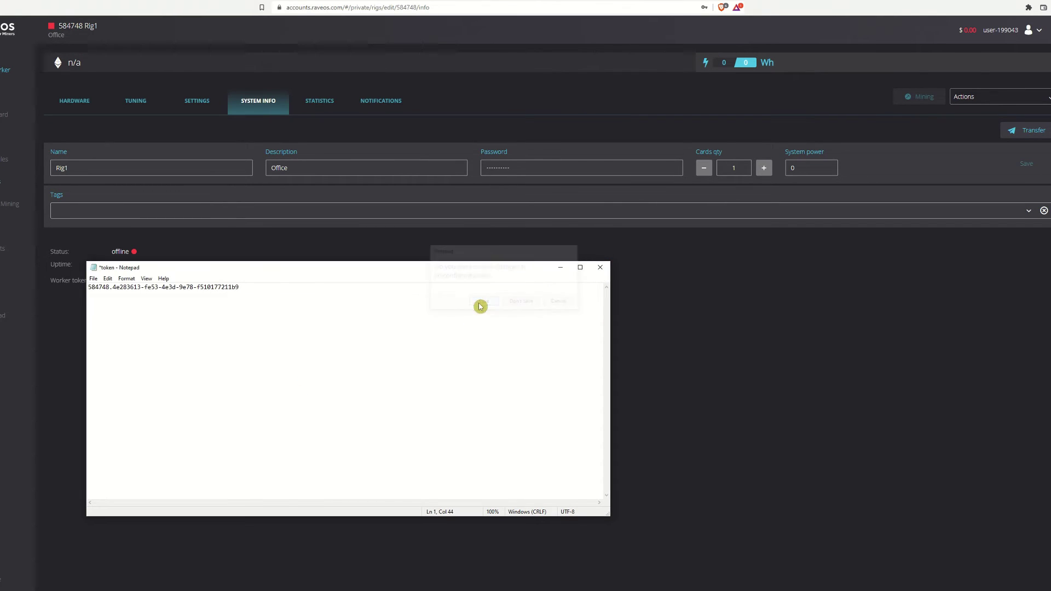
left_click(480, 304)
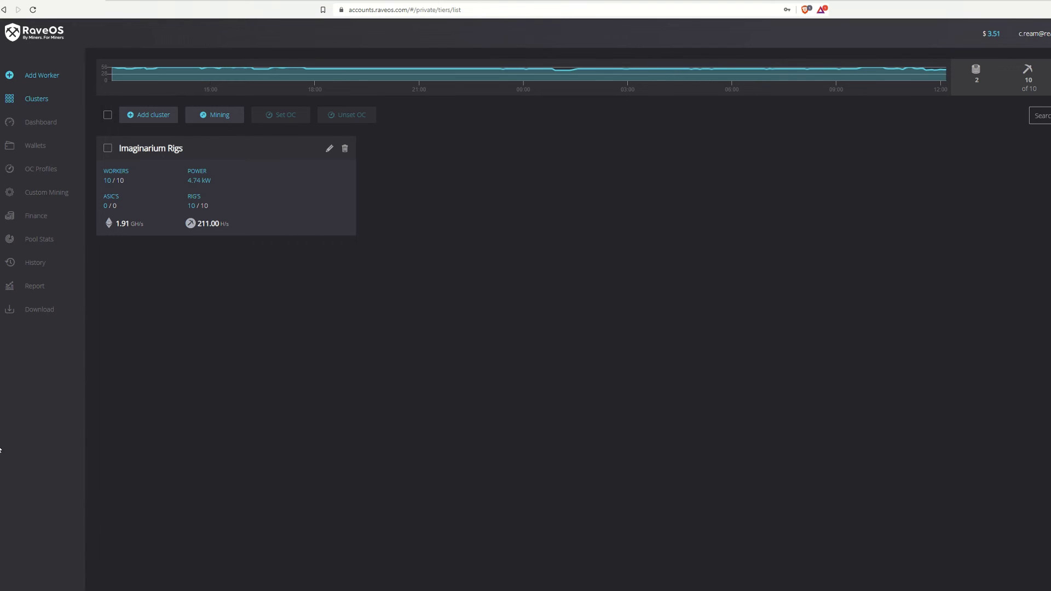
Step: Go to the RaveOS Dashboard from the left navigation
left_click(50, 125)
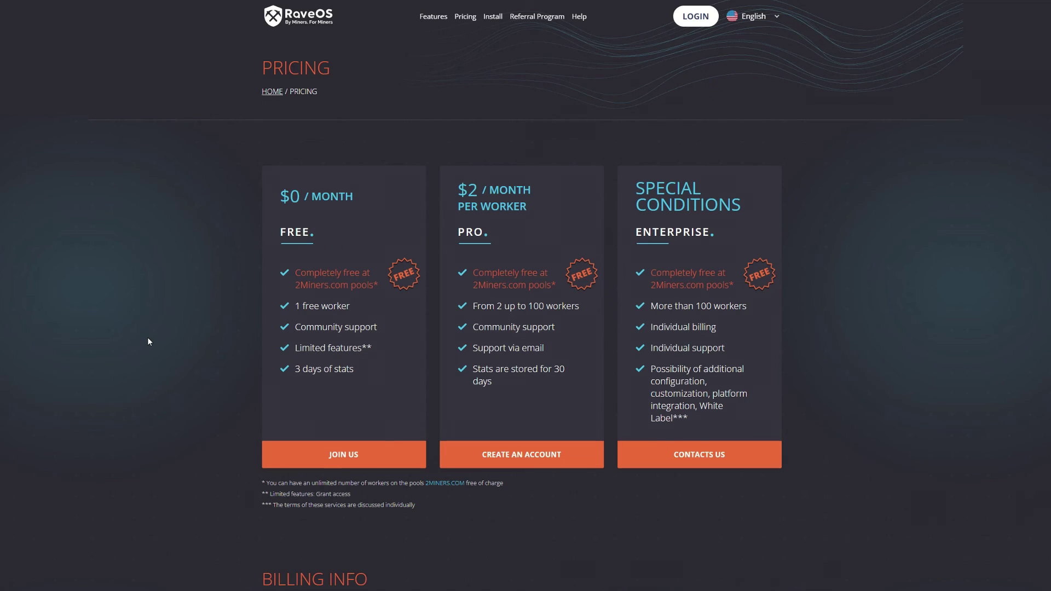
Step: Scroll down the Pricing page to the Billing Info section
scroll(148, 339, "down", 8)
scroll(147, 342, "down", 3)
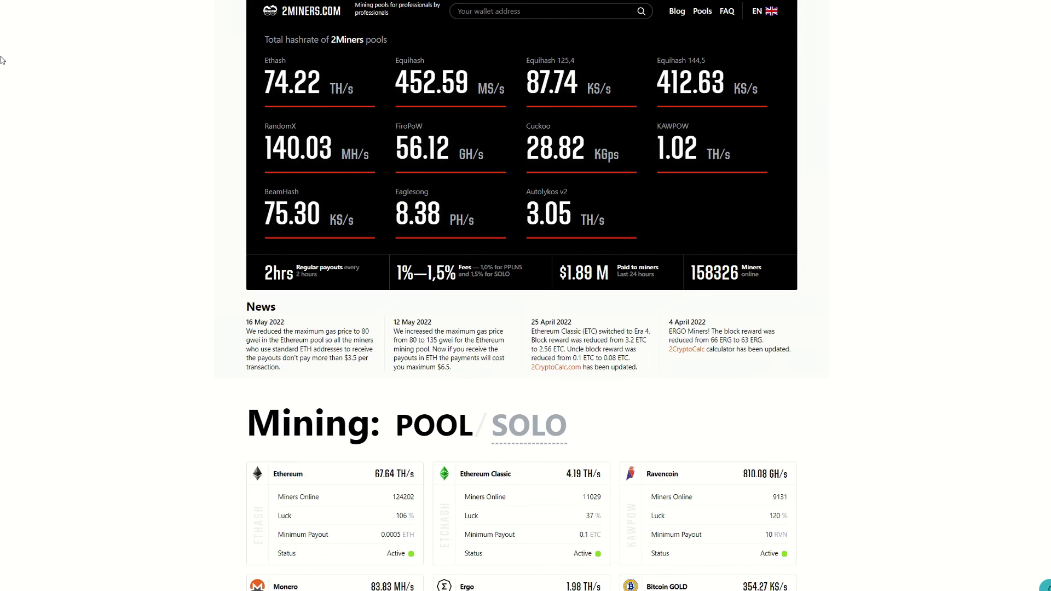
scroll(2, 59, "down", 6)
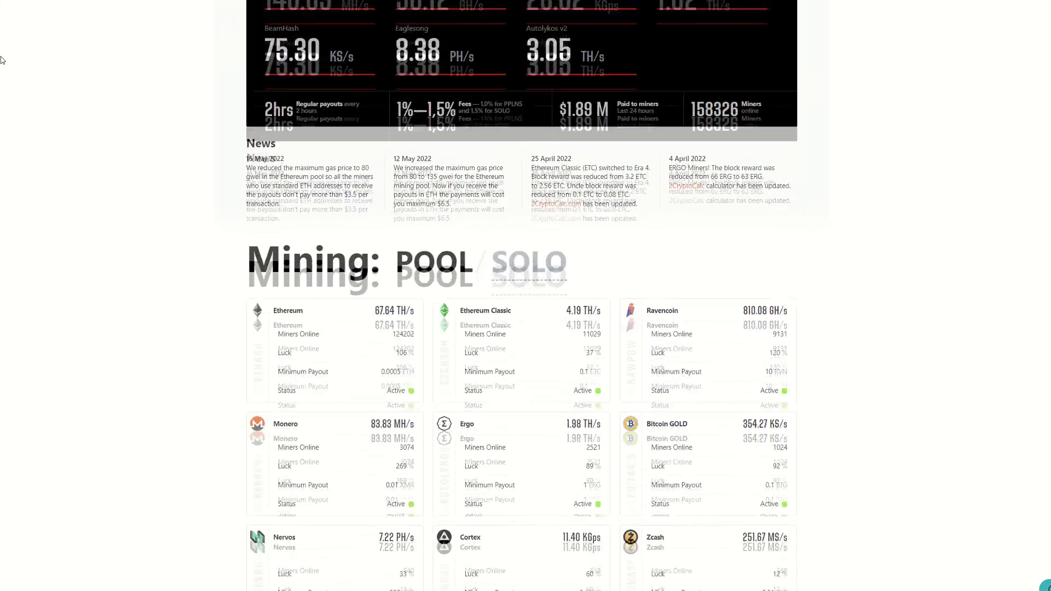
scroll(2, 52, "down", 1)
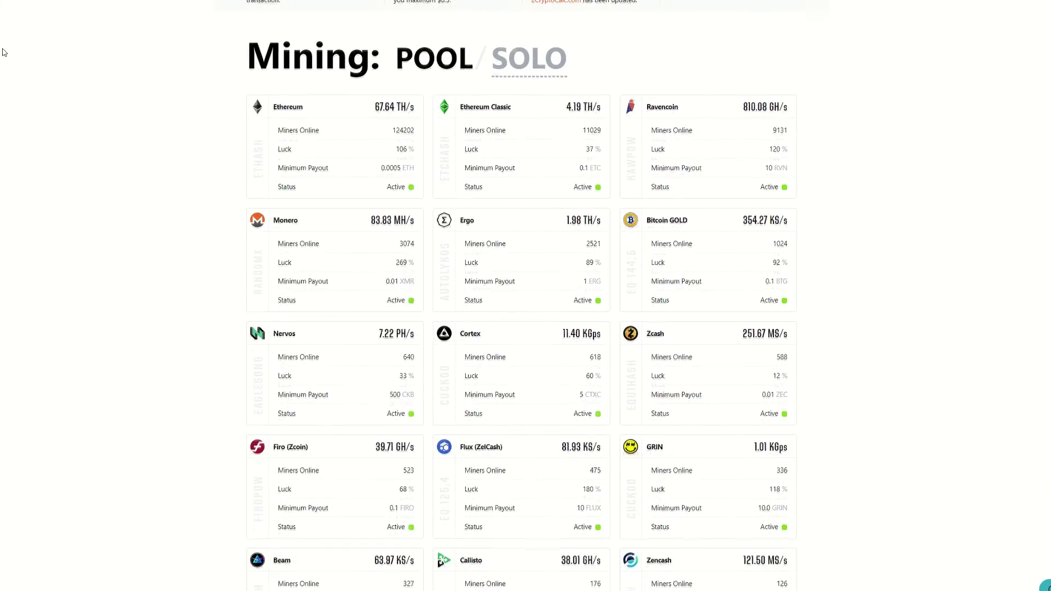